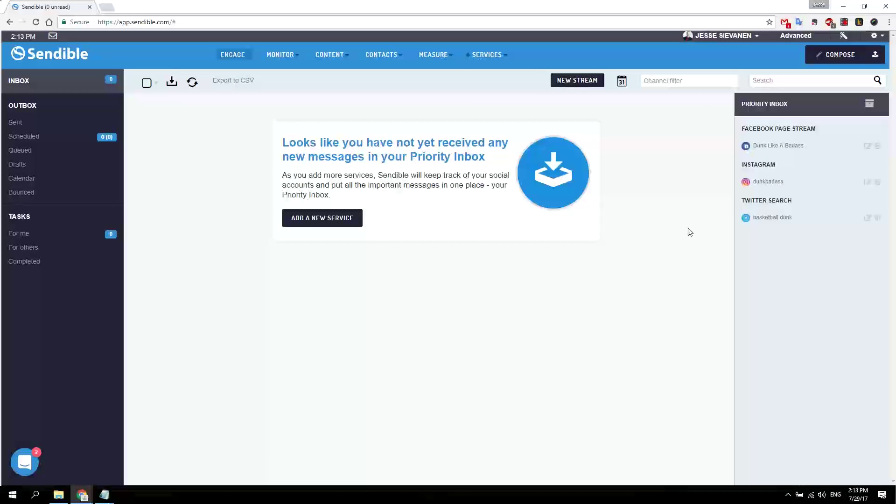
# Open Add Services, show the Apps category, and start adding the Twitter Welcome Message app
pyautogui.moveTo(487, 55)
pyautogui.click(490, 74)
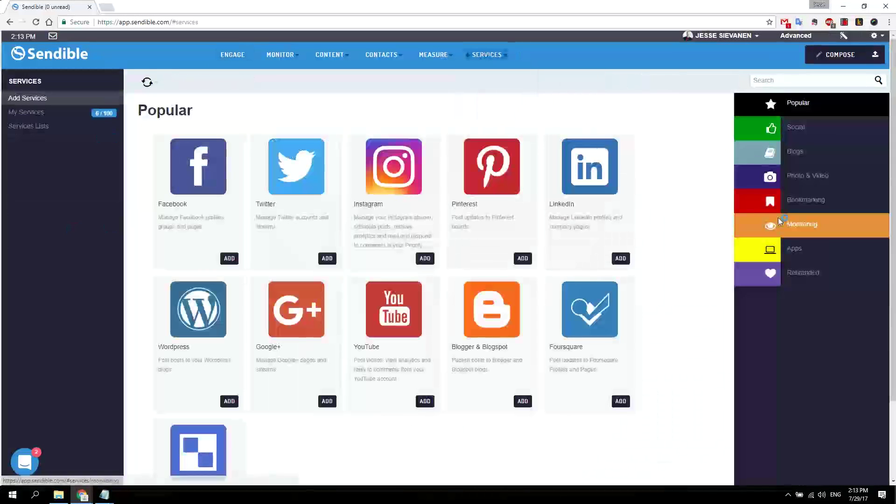
pyautogui.click(799, 249)
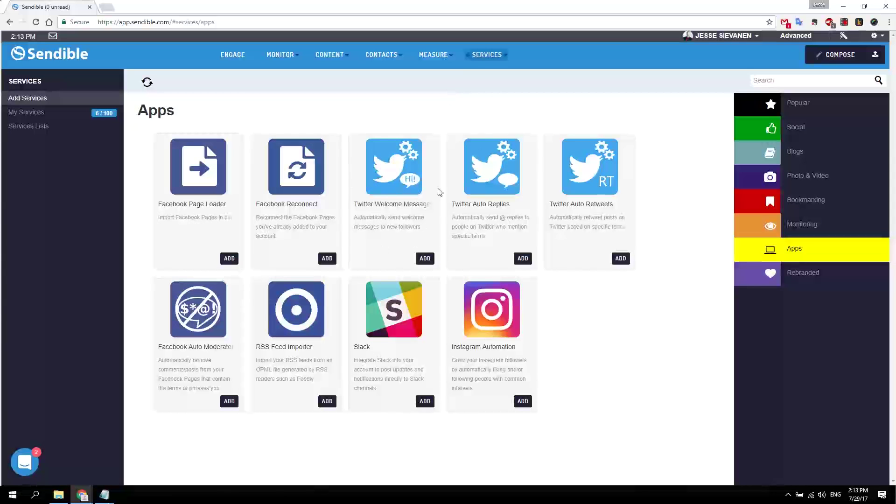
pyautogui.click(395, 175)
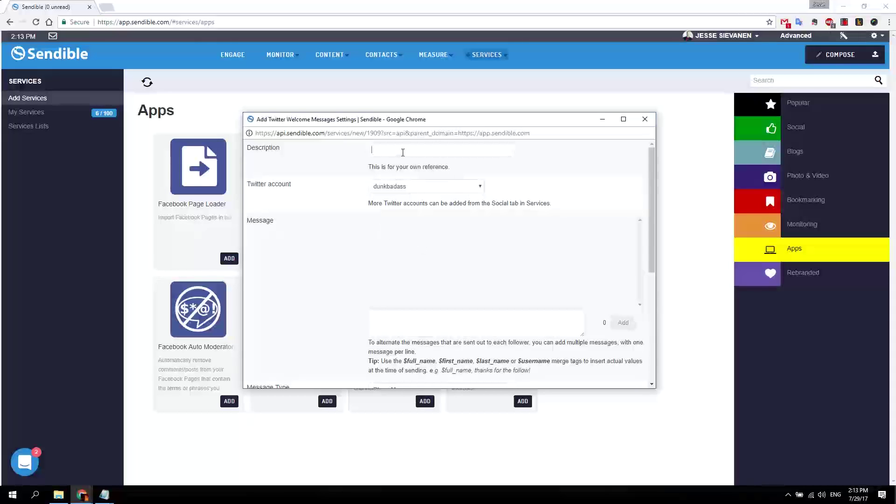
# Enter the description 'Learn to dunk message' for the welcome message
pyautogui.write('Learn to dunk message')
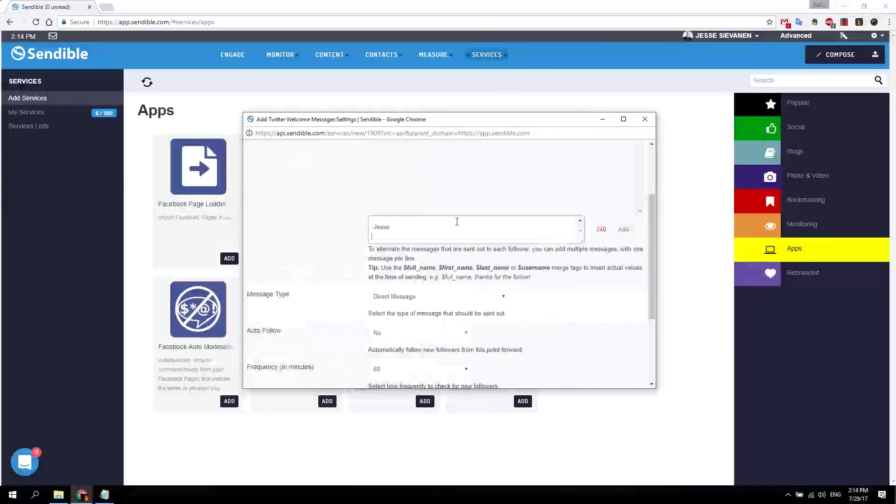
pyautogui.scroll(3, 457, 226)
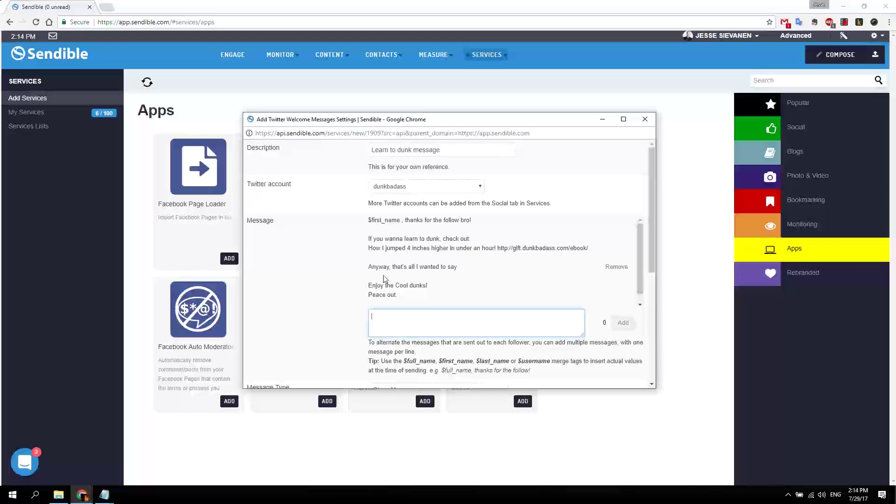
pyautogui.scroll(-2, 334, 263)
pyautogui.scroll(-1, 335, 260)
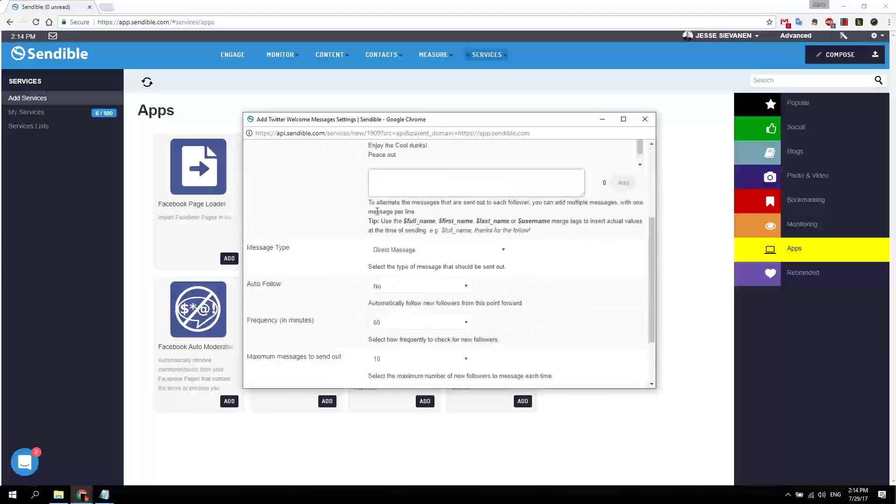
# Highlight the merge tag tip and the $full_name and $first_name tags for review
pyautogui.moveTo(376, 224); pyautogui.dragTo(544, 235)
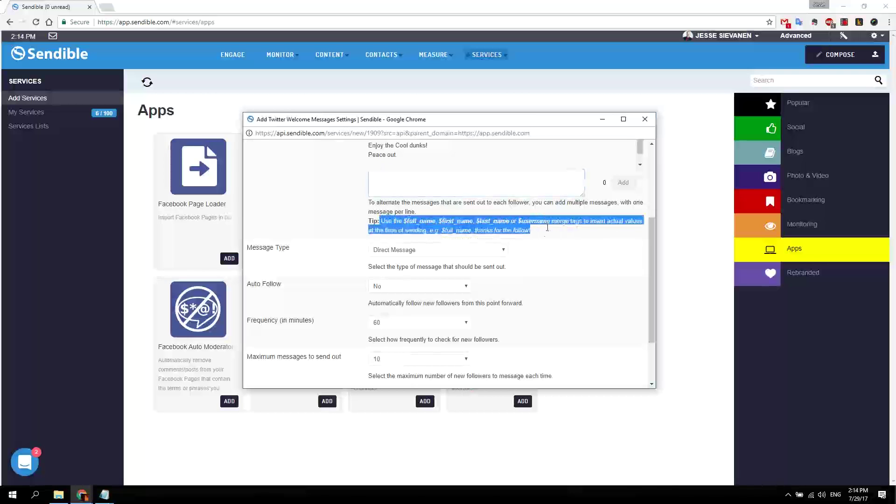
pyautogui.click(545, 238)
pyautogui.doubleClick(406, 222)
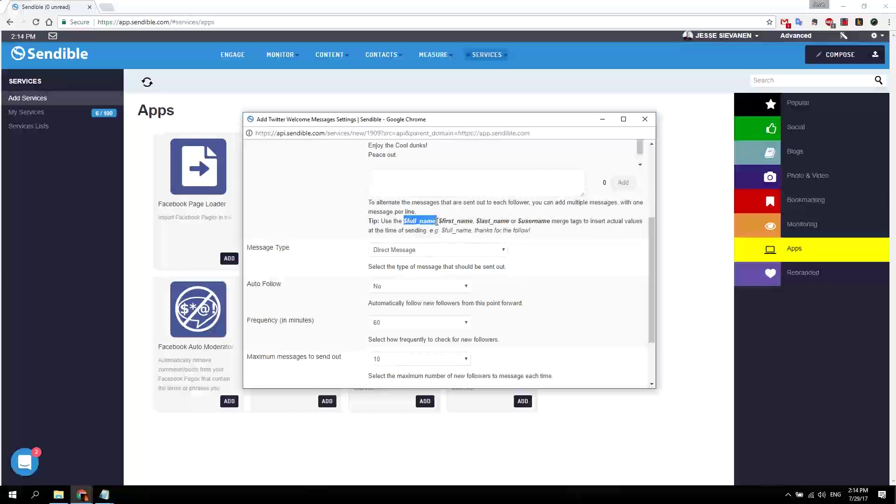
pyautogui.moveTo(437, 222); pyautogui.dragTo(471, 222)
pyautogui.click(481, 222)
pyautogui.scroll(3, 405, 254)
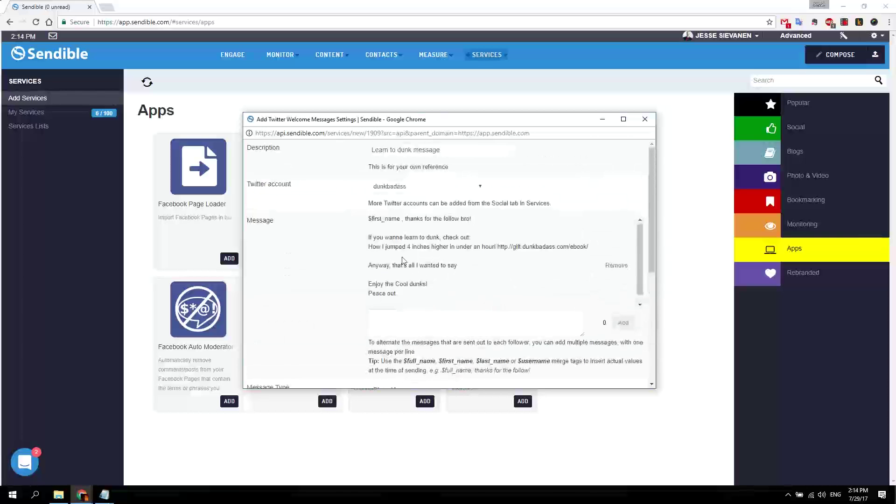
pyautogui.scroll(-4, 405, 260)
pyautogui.scroll(3, 516, 248)
pyautogui.scroll(-1, 551, 265)
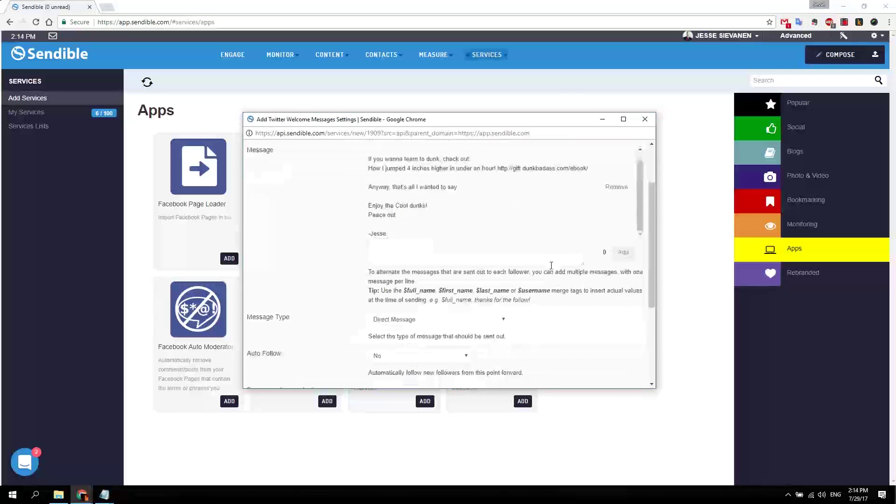
pyautogui.scroll(-1, 550, 256)
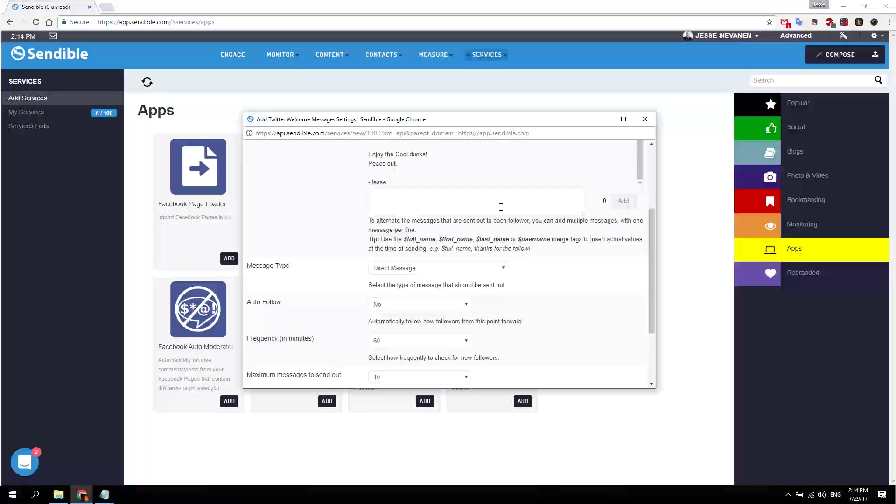
# Keep Direct Message type and no auto-follow, cap at 5 messages per run, and save
pyautogui.scroll(-2, 501, 207)
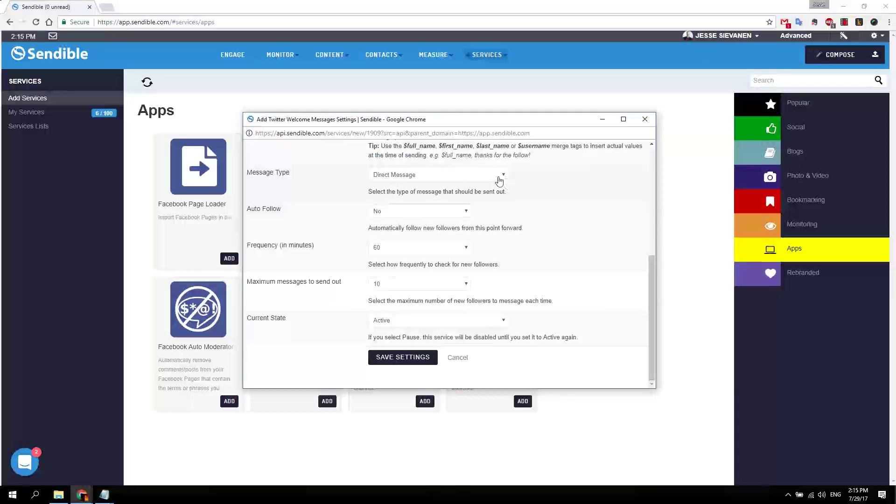
pyautogui.click(497, 177)
pyautogui.click(409, 187)
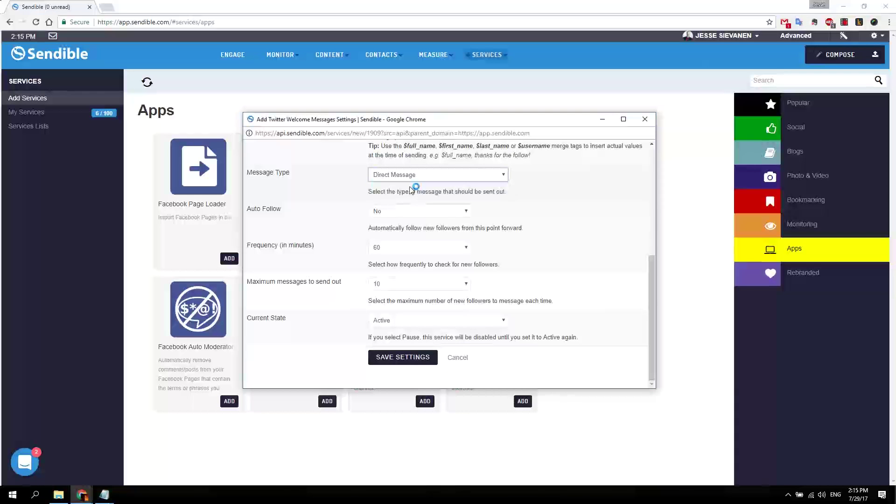
pyautogui.click(456, 213)
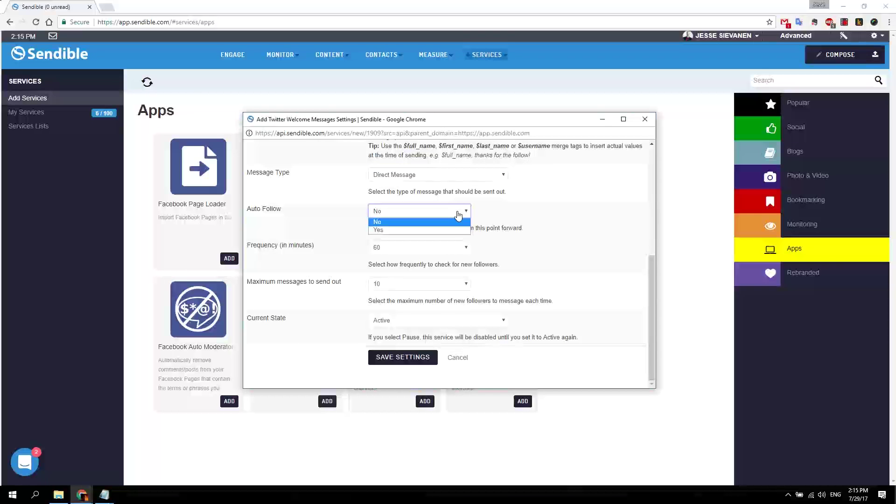
pyautogui.click(458, 215)
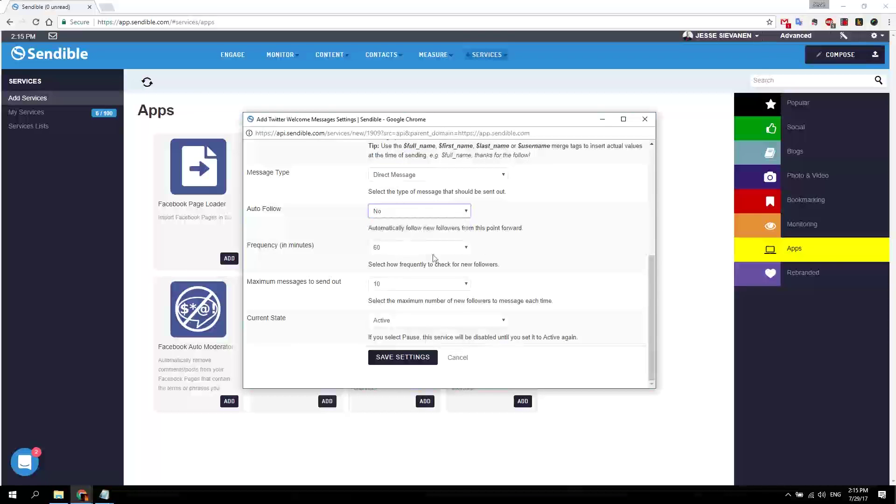
pyautogui.click(461, 285)
pyautogui.click(391, 310)
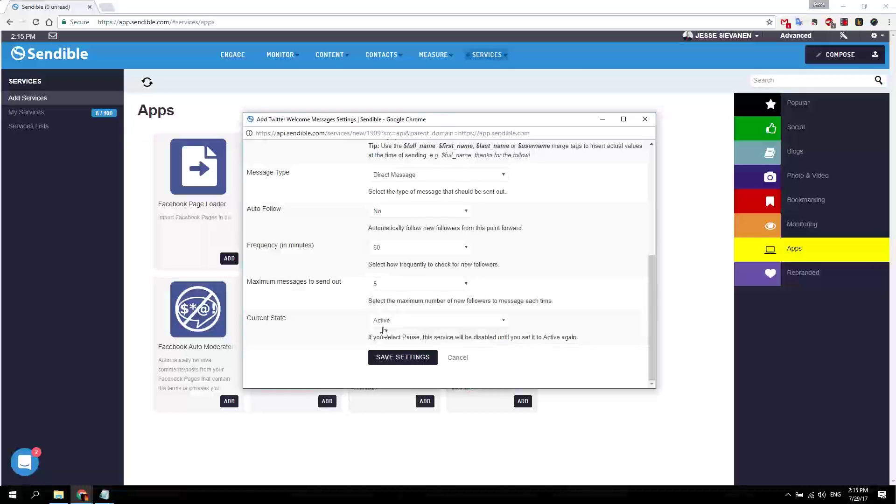
pyautogui.click(396, 359)
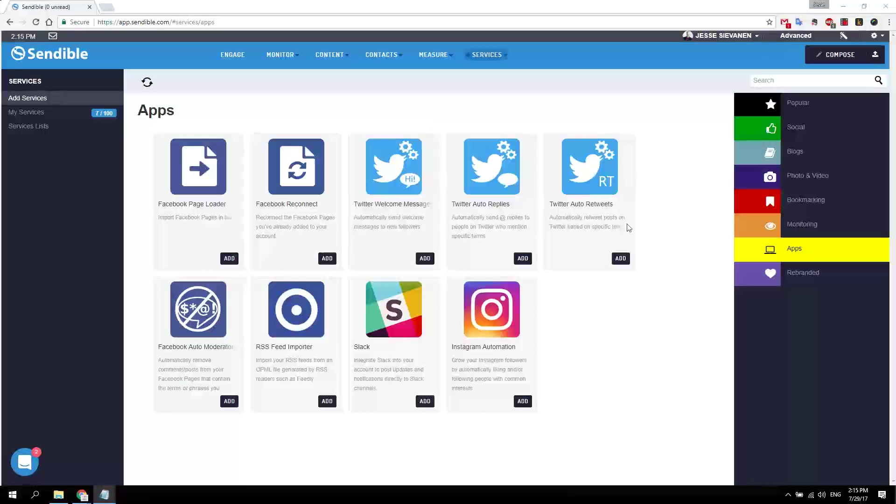
# Start adding the Twitter Auto Retweets app and try out its keyword fields
pyautogui.click(596, 179)
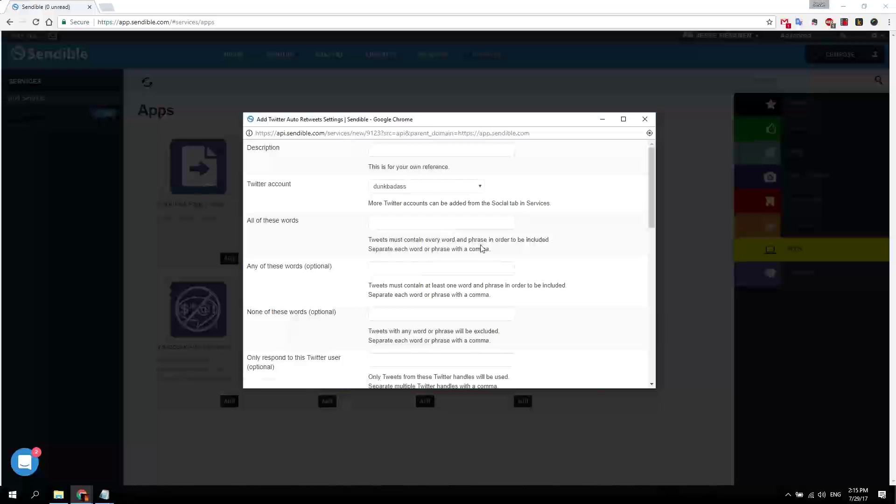
pyautogui.click(405, 223)
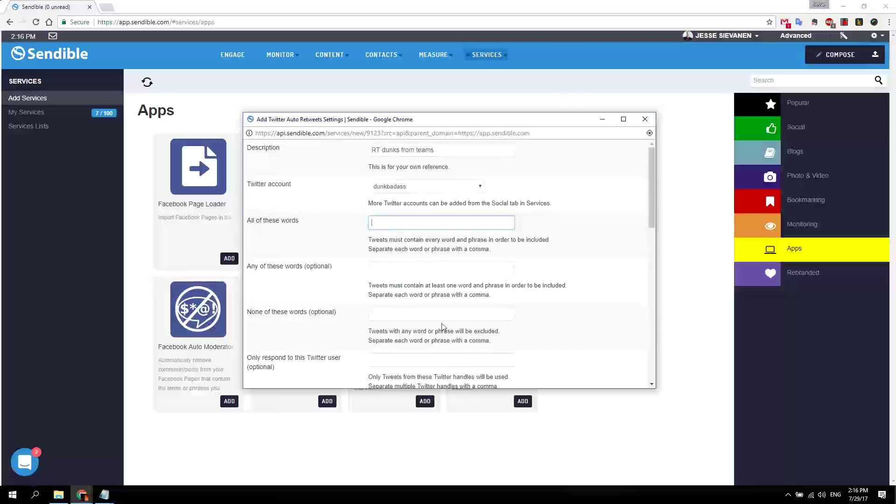
pyautogui.click(400, 273)
pyautogui.press('Tab')
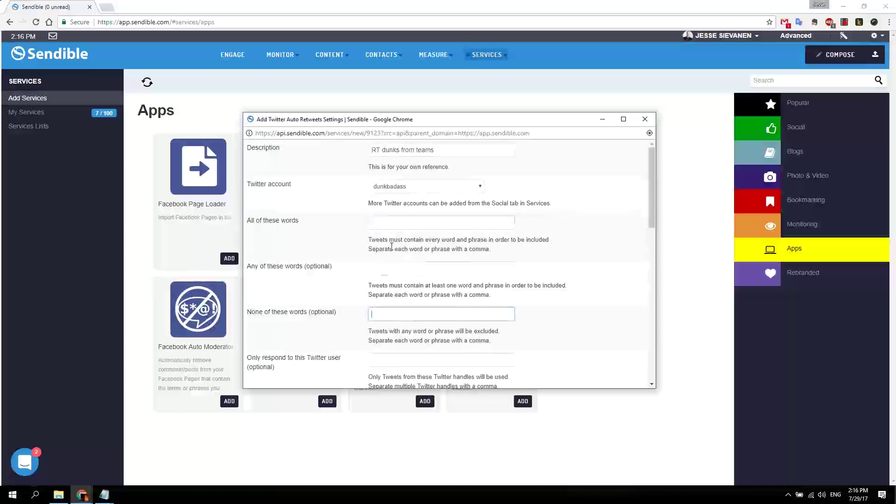
pyautogui.click(422, 228)
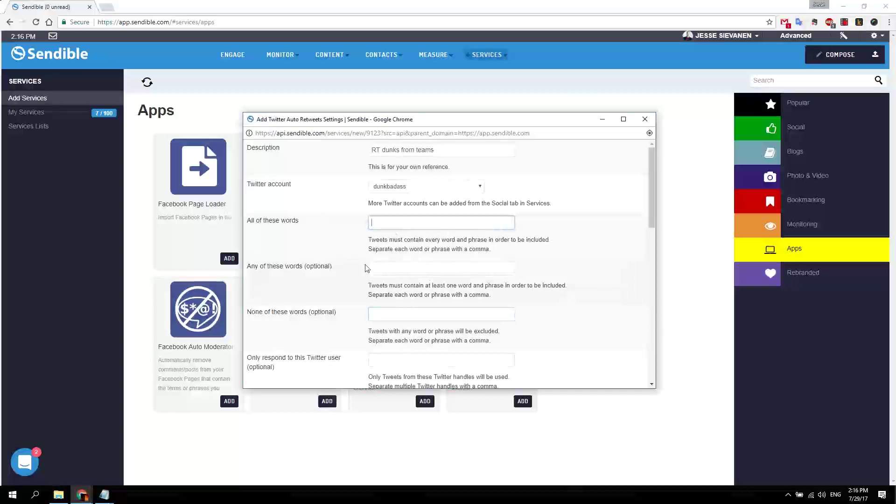
pyautogui.click(400, 266)
# Paste 'Dunk, Dunks, Slamdunk' from the notes into the Any of these words field
pyautogui.hotkey('alt', 'Tab')
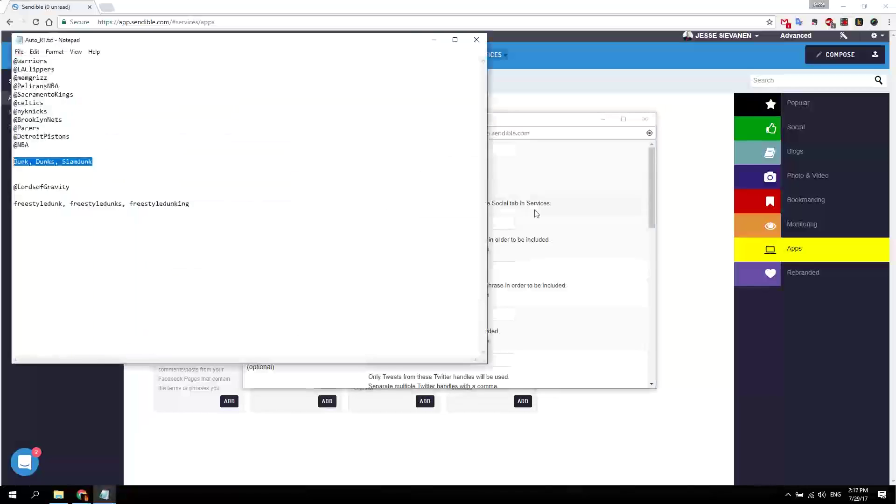
pyautogui.click(552, 225)
pyautogui.click(395, 224)
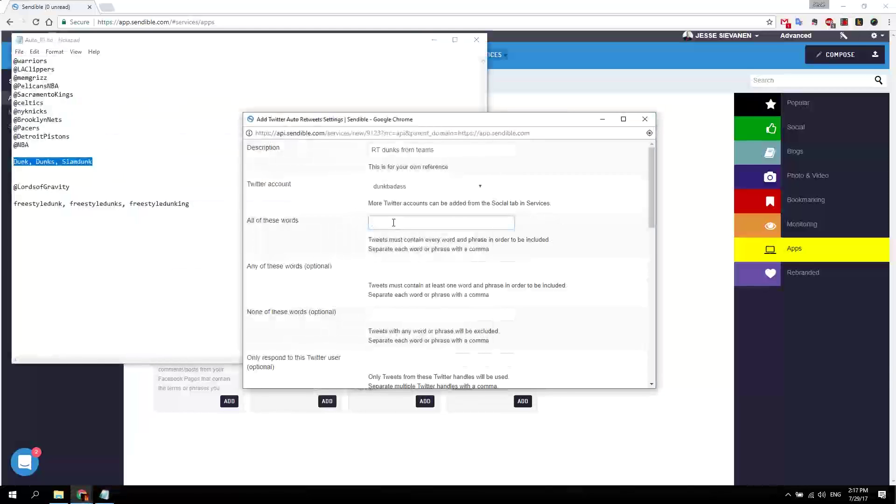
pyautogui.click(407, 268)
pyautogui.write('Dunk, Dunks, Slamdunk')
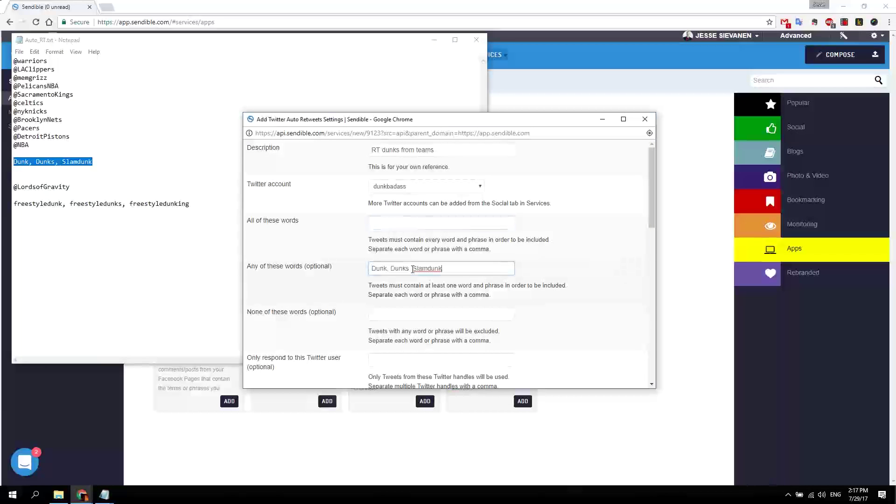
pyautogui.scroll(-3, 289, 240)
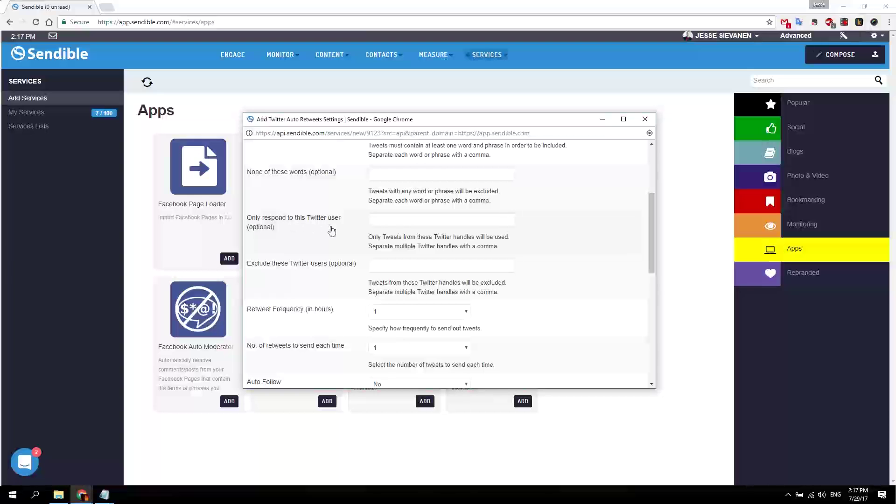
# Paste the NBA team handles into the 'Only respond to this Twitter user' field
pyautogui.click(395, 220)
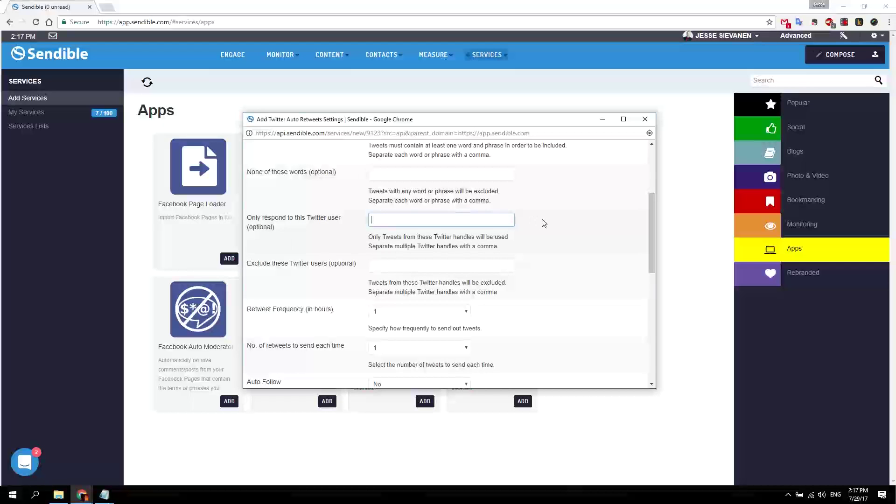
pyautogui.hotkey('ctrl', 'v')
pyautogui.click(531, 228)
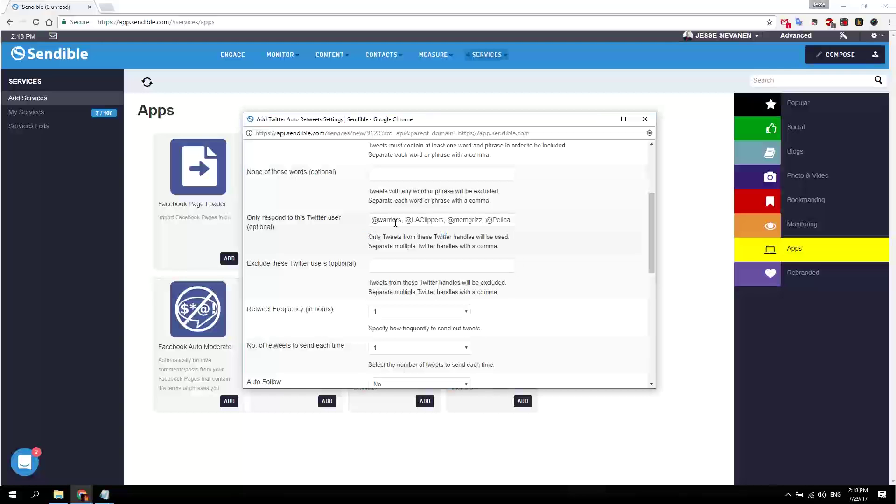
# Set the retweet frequency to every 4 hours
pyautogui.scroll(-2, 395, 223)
pyautogui.click(428, 219)
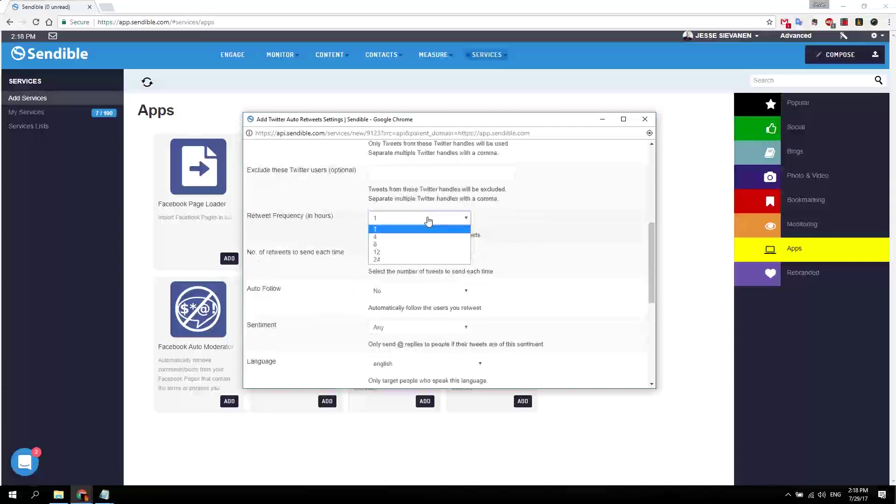
pyautogui.click(387, 238)
pyautogui.click(519, 226)
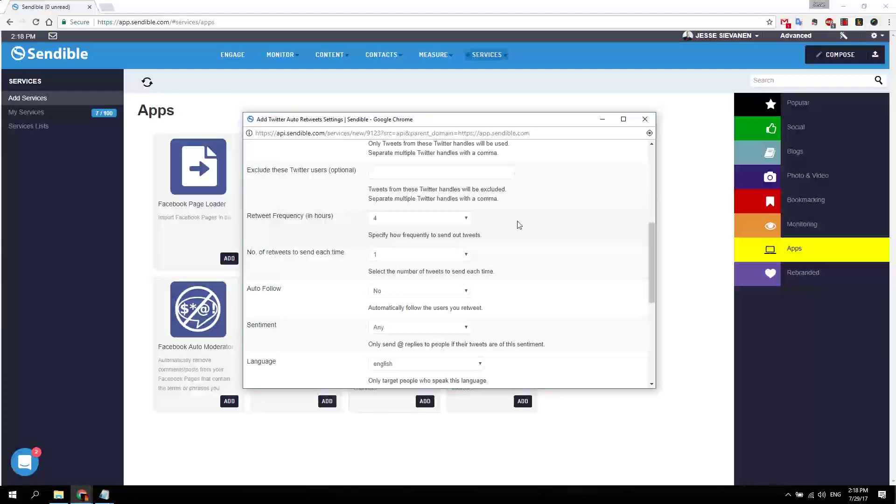
pyautogui.scroll(-3, 466, 189)
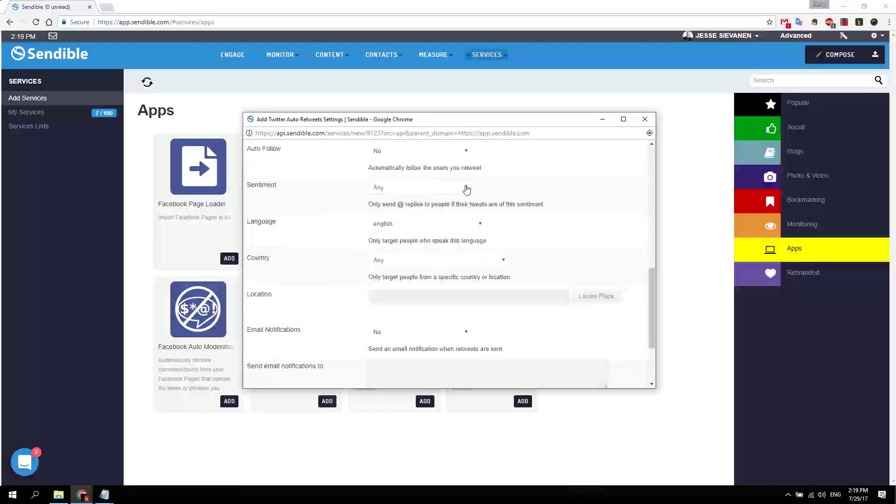
# Leave sentiment at Any and save the Twitter Auto Retweets settings
pyautogui.click(466, 189)
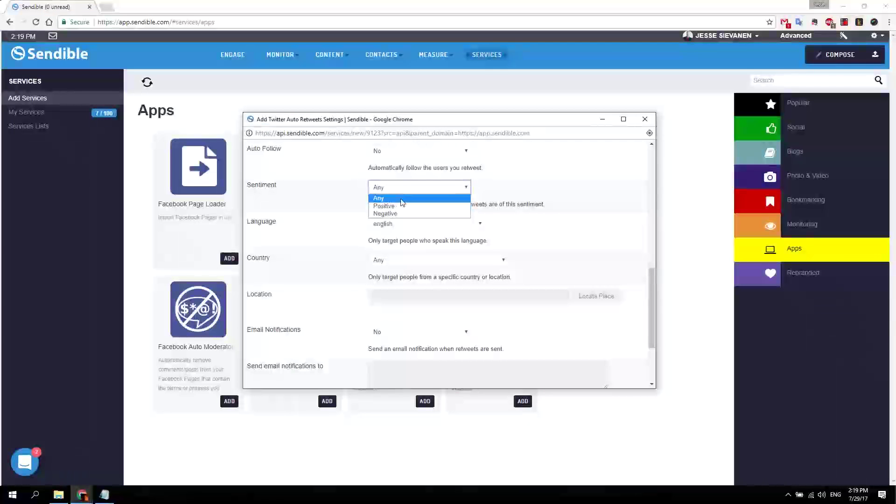
pyautogui.click(508, 194)
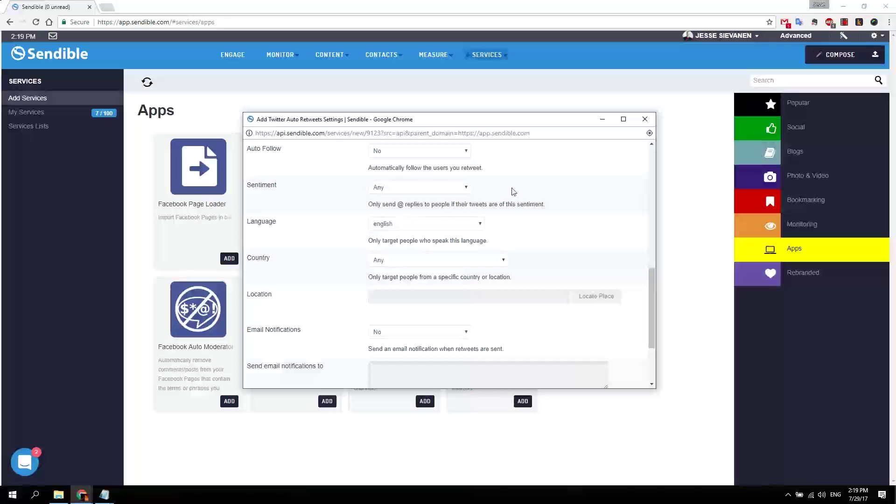
pyautogui.scroll(-3, 324, 175)
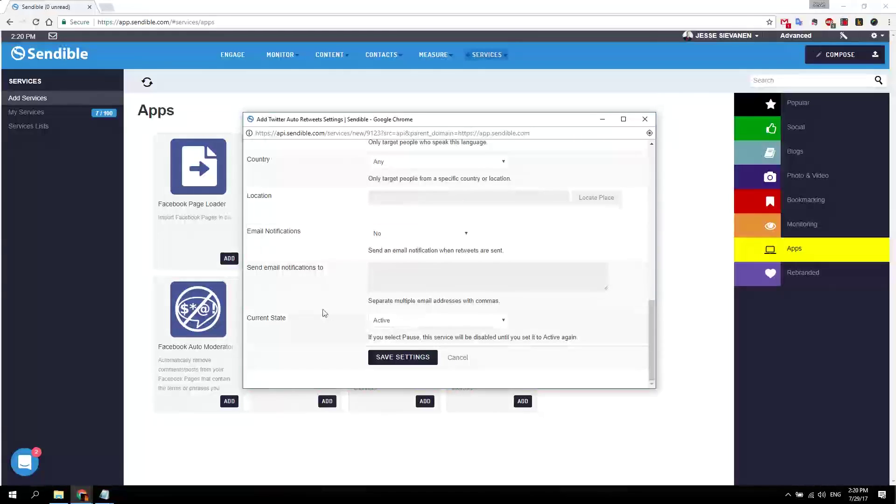
pyautogui.click(399, 358)
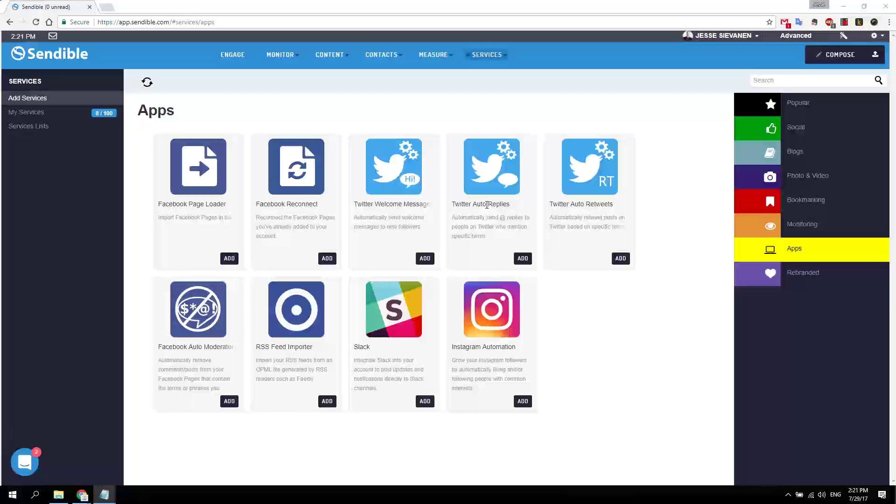
pyautogui.click(494, 185)
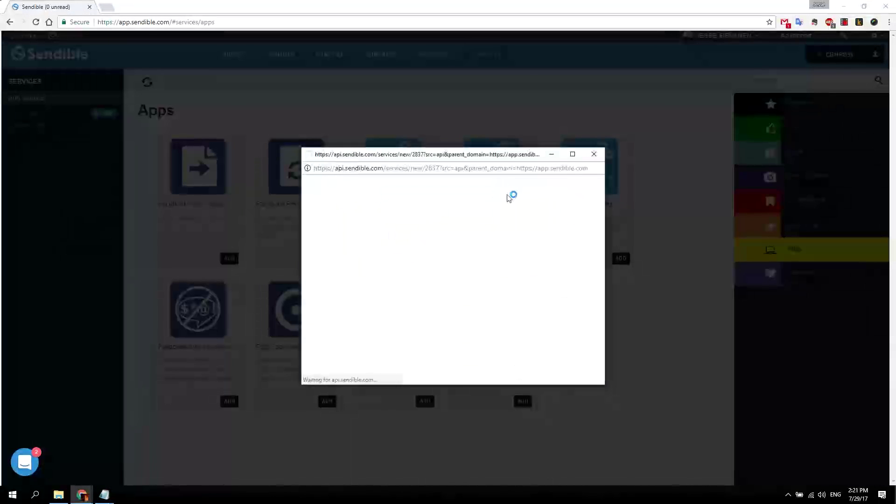
pyautogui.scroll(-3, 649, 169)
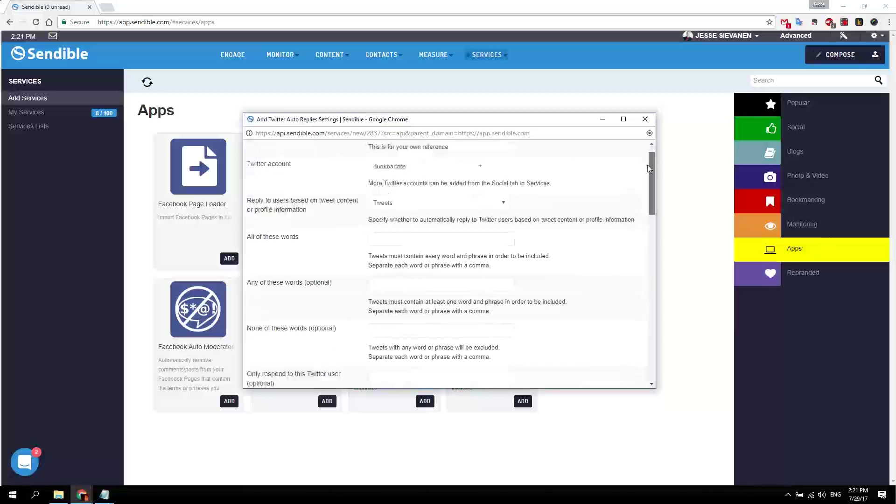
pyautogui.moveTo(649, 169); pyautogui.dragTo(646, 223)
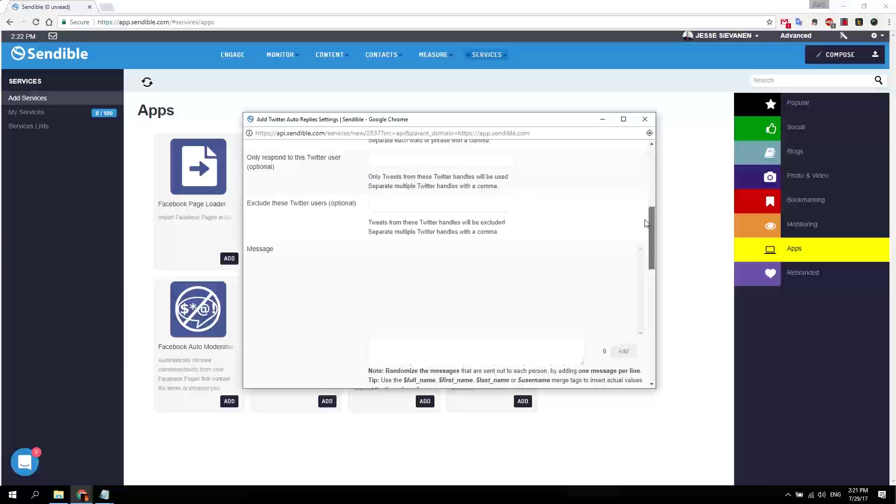
pyautogui.scroll(-2, 645, 224)
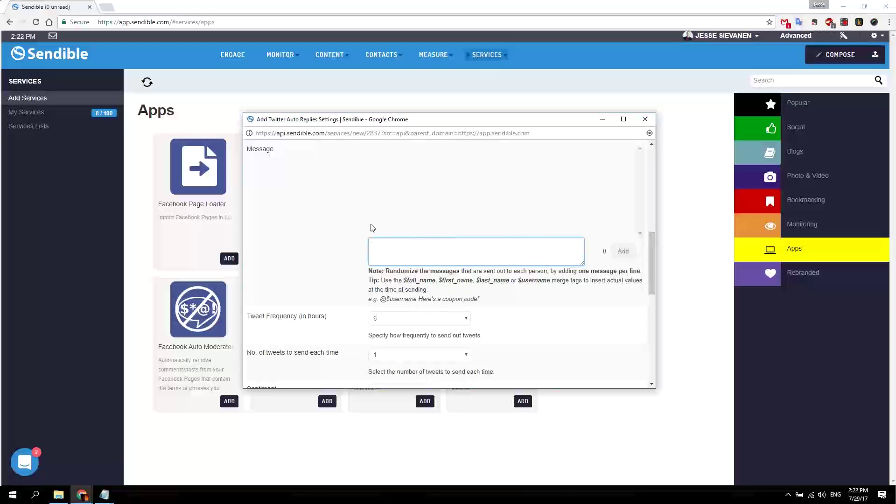
pyautogui.moveTo(406, 280); pyautogui.dragTo(497, 297)
pyautogui.click(439, 293)
# Switch from Apps to Engage, browse the queued posts, then return to the Priority Inbox
pyautogui.click(405, 104)
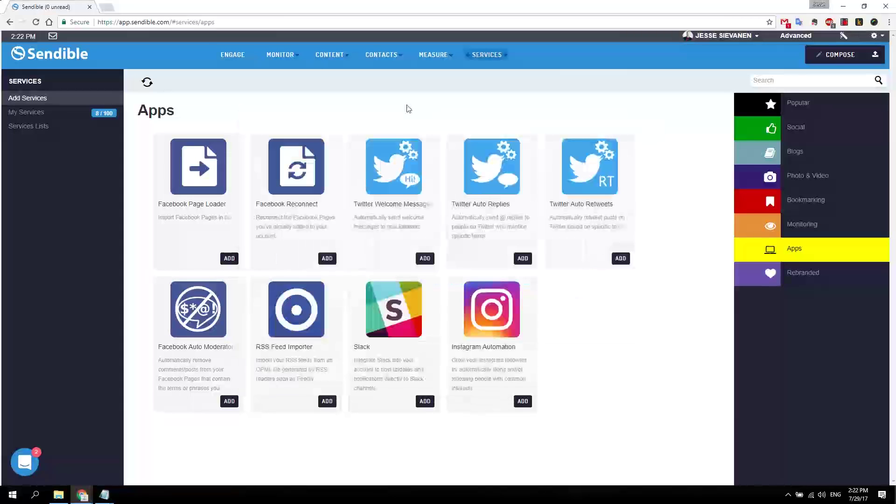
pyautogui.click(232, 56)
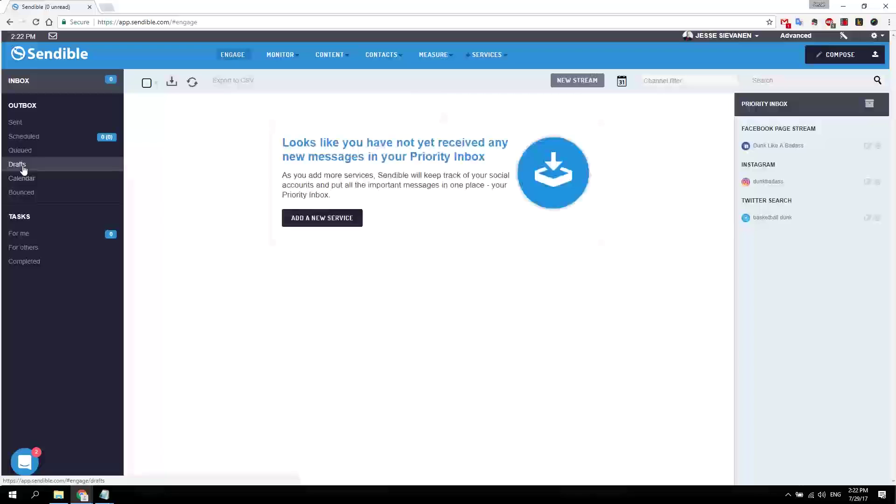
pyautogui.click(22, 153)
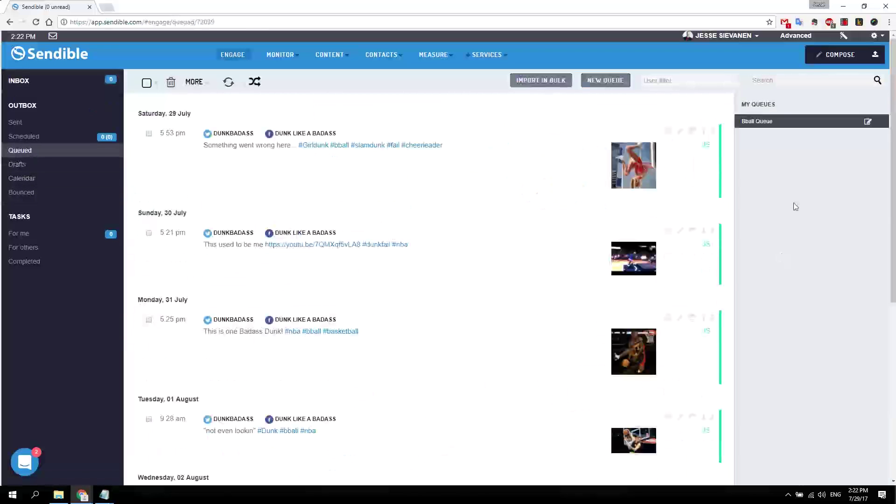
pyautogui.scroll(-5, 494, 195)
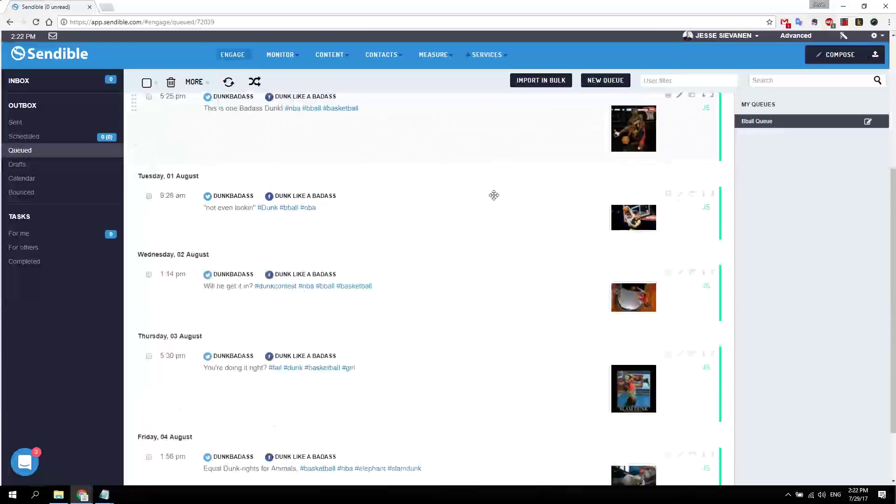
pyautogui.scroll(-2, 493, 195)
pyautogui.hotkey('alt', 'Left')
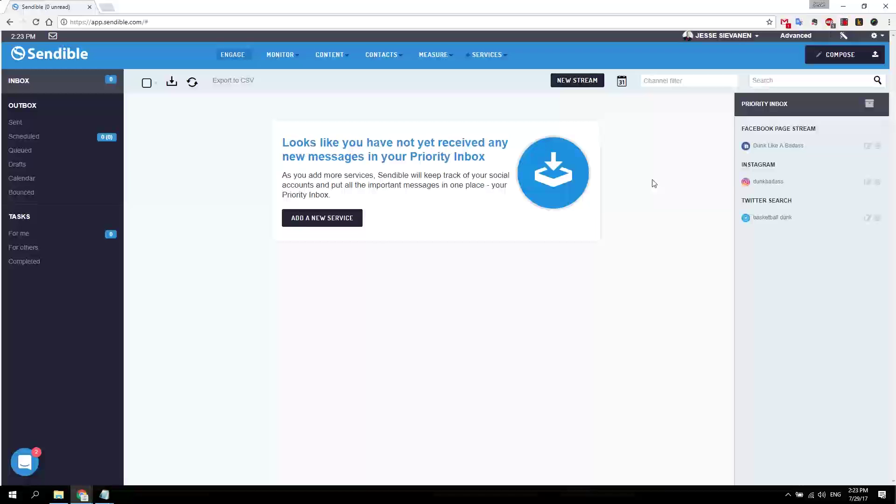